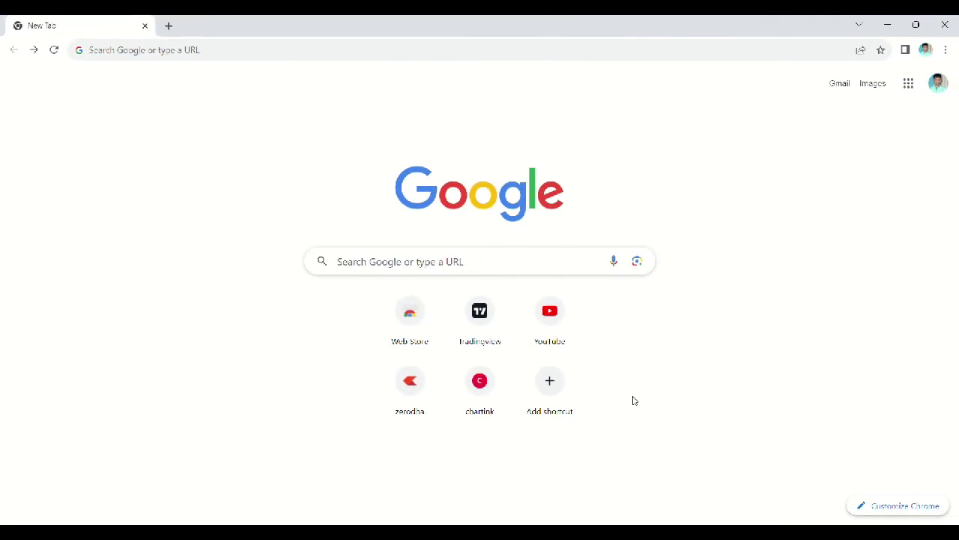
# Step: Open the NIFTY1! index futures daily chart in TradingView Supercharts in a new tab
pyautogui.click(499, 317)
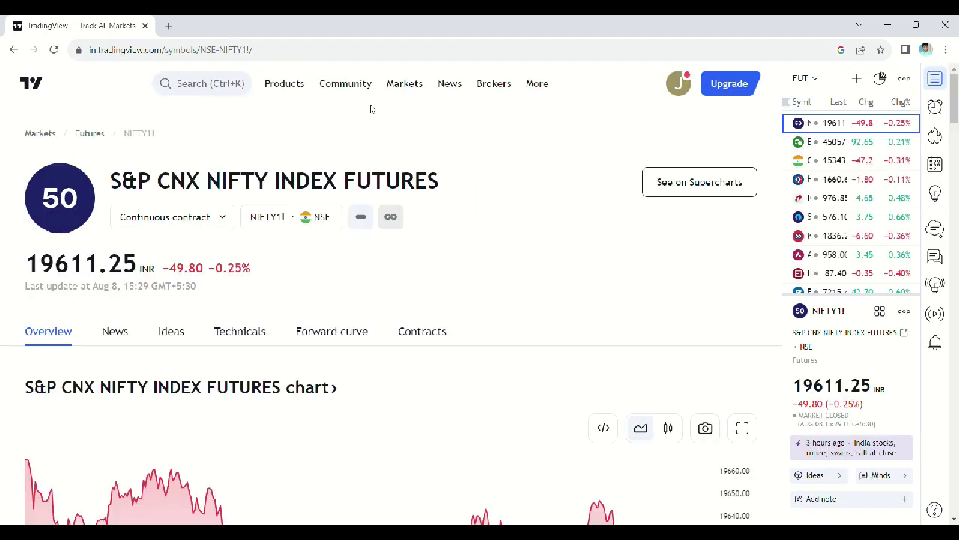
pyautogui.click(682, 178)
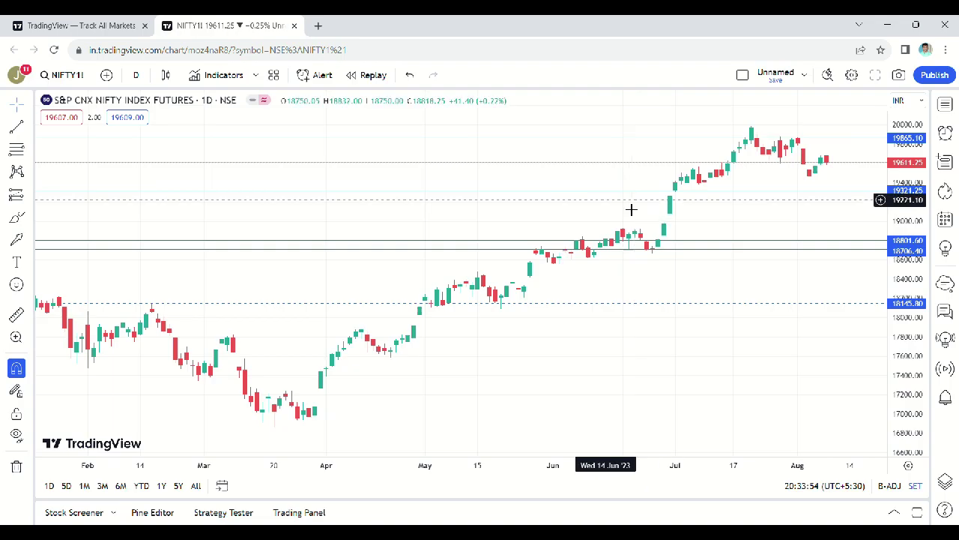
pyautogui.scroll(-5, 723, 335)
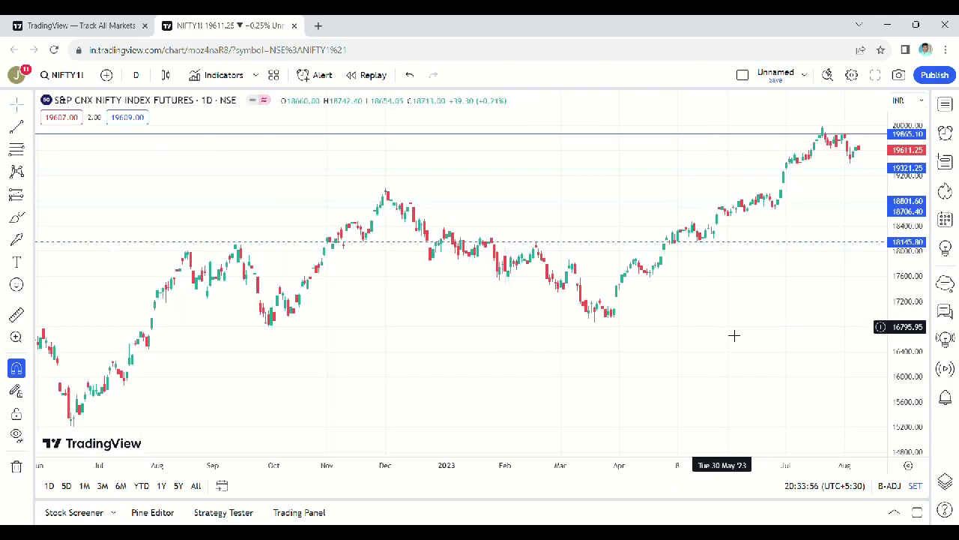
# Step: Show the Watchlist panel beside the NIFTY1! chart and browse its futures symbols
pyautogui.click(945, 104)
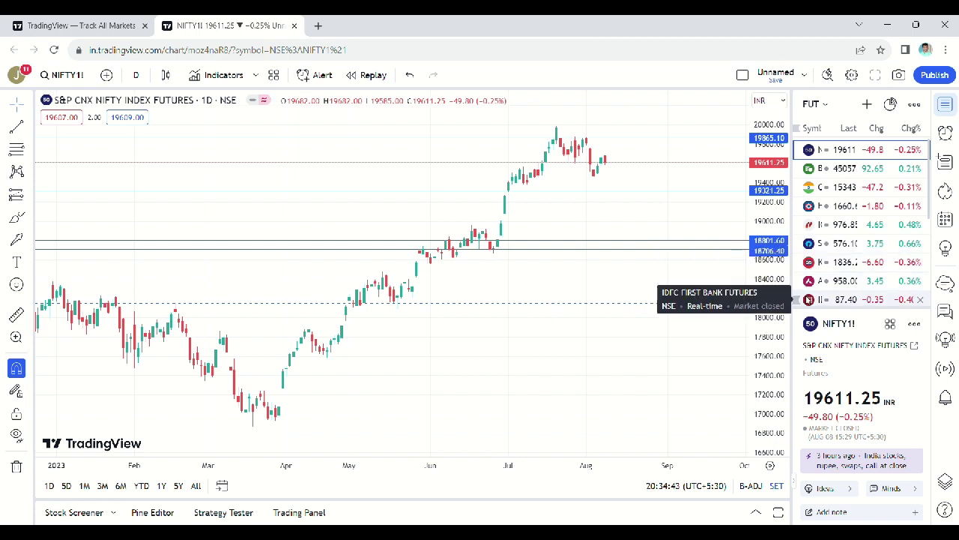
pyautogui.scroll(-1, 808, 300)
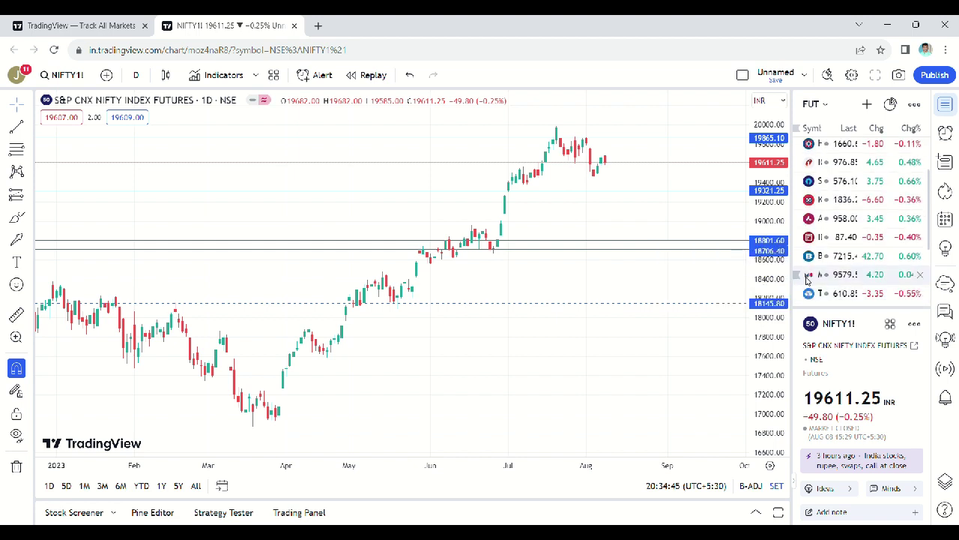
pyautogui.scroll(-1, 807, 263)
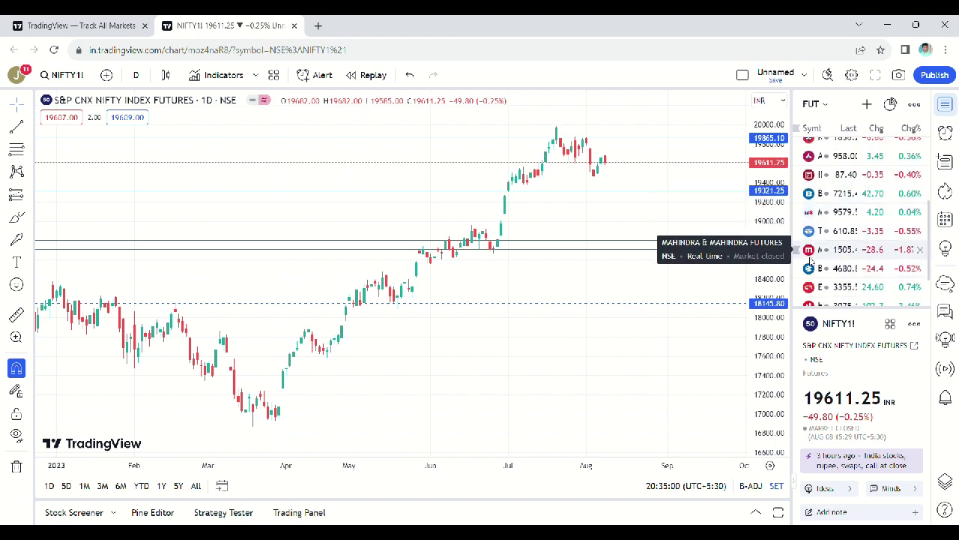
pyautogui.scroll(-1, 811, 279)
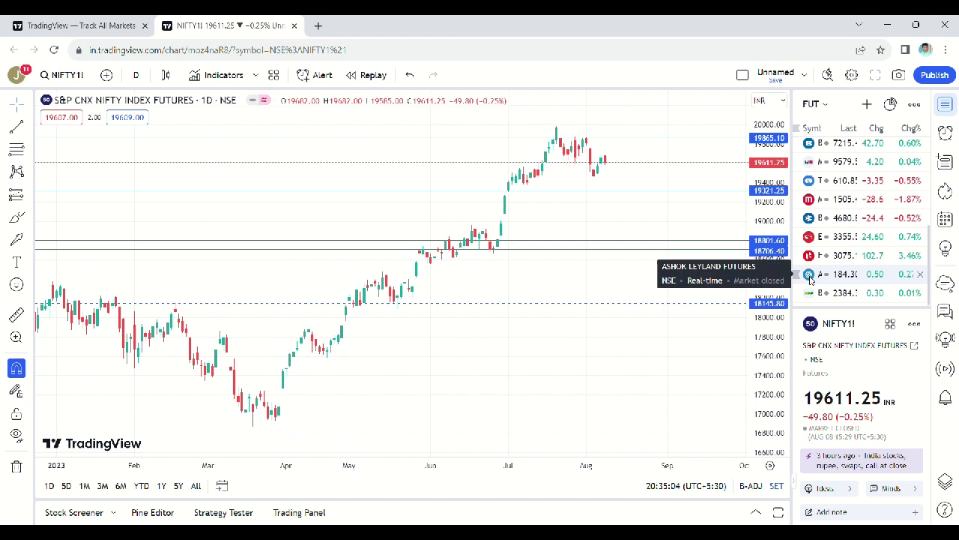
pyautogui.scroll(3, 823, 233)
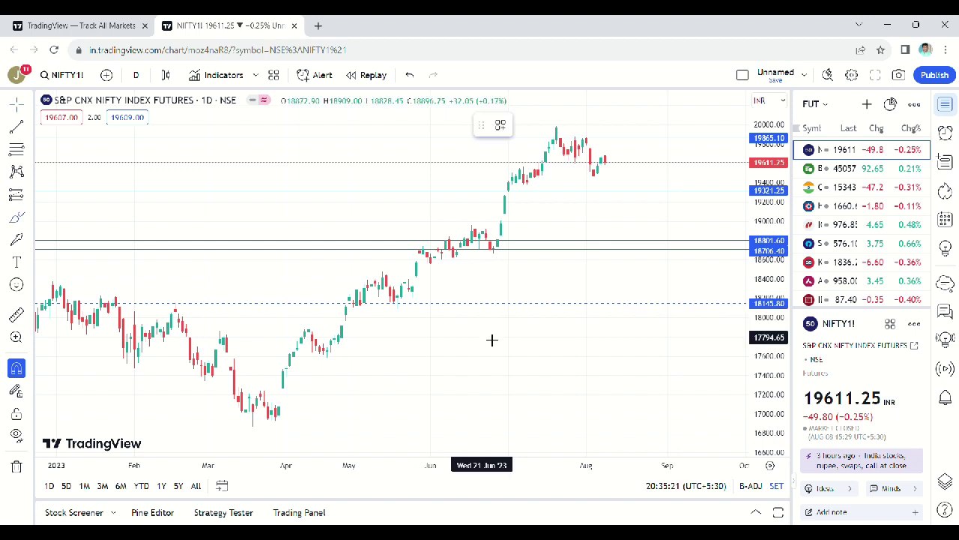
# Step: Brush a large pink '15%' below the NIFTY rally, then deselect the sketch
pyautogui.moveTo(488, 333); pyautogui.dragTo(479, 390)
pyautogui.moveTo(523, 329); pyautogui.dragTo(512, 386)
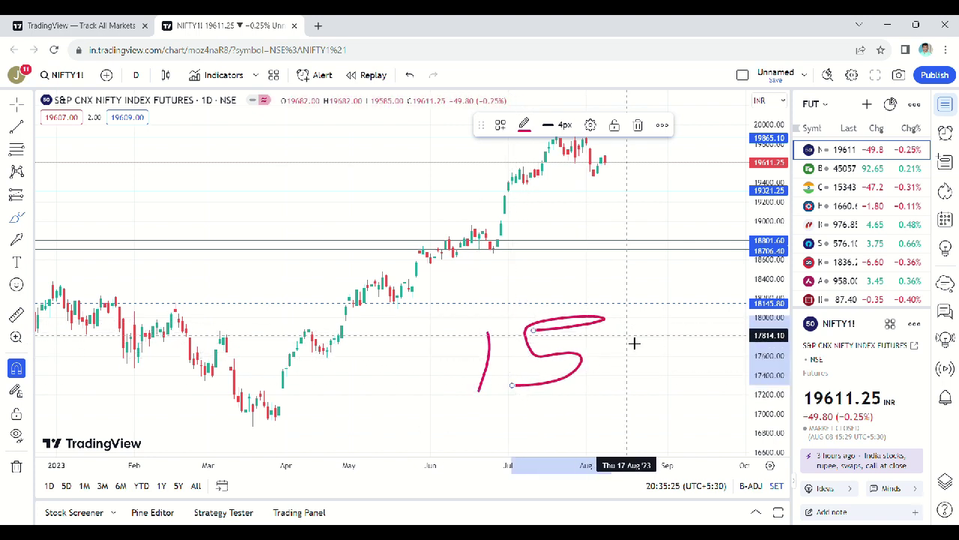
pyautogui.moveTo(652, 325); pyautogui.dragTo(578, 435)
pyautogui.click(613, 362)
pyautogui.click(664, 387)
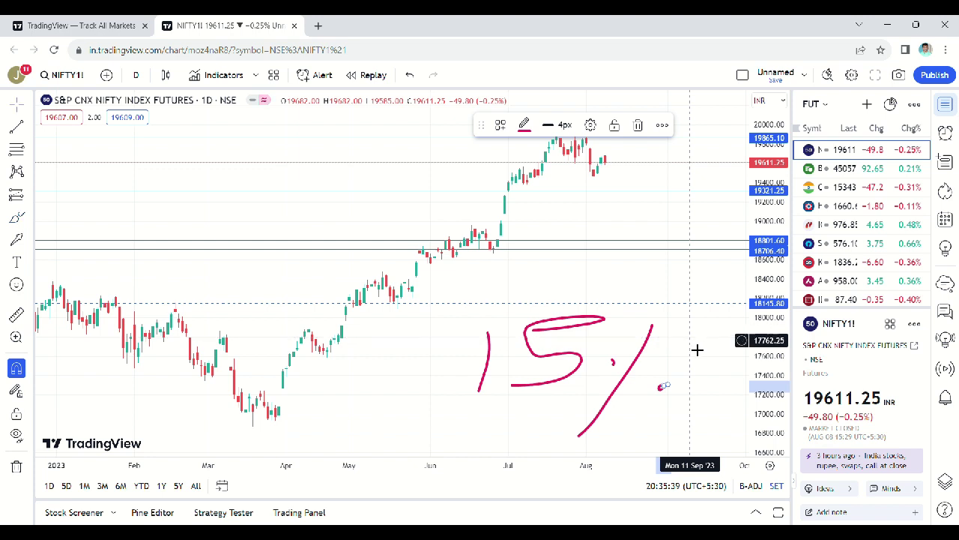
pyautogui.click(695, 347)
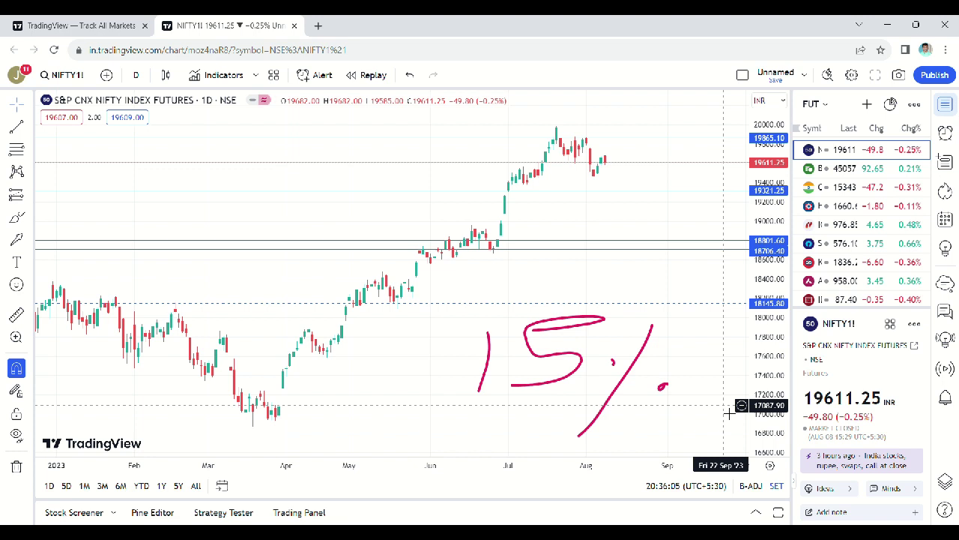
pyautogui.scroll(-3, 853, 237)
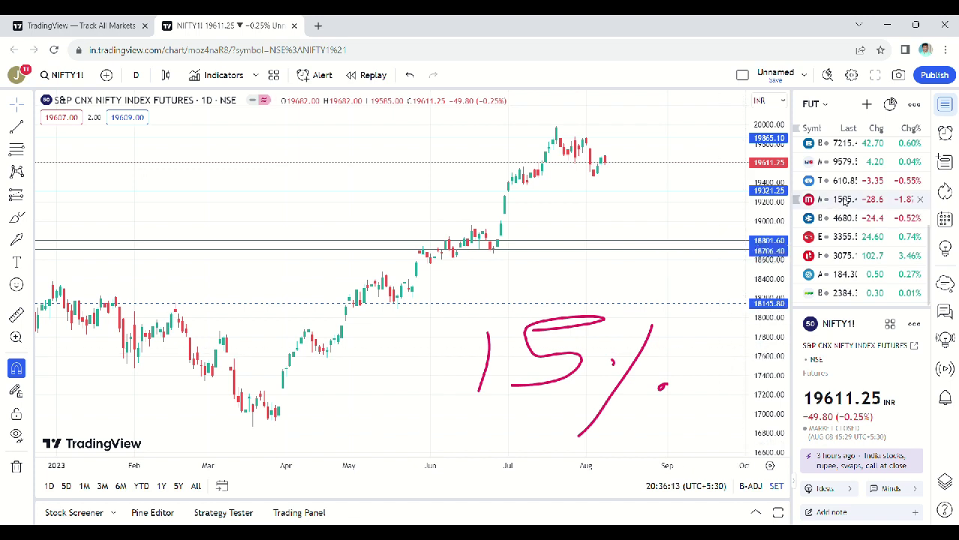
pyautogui.scroll(1, 850, 217)
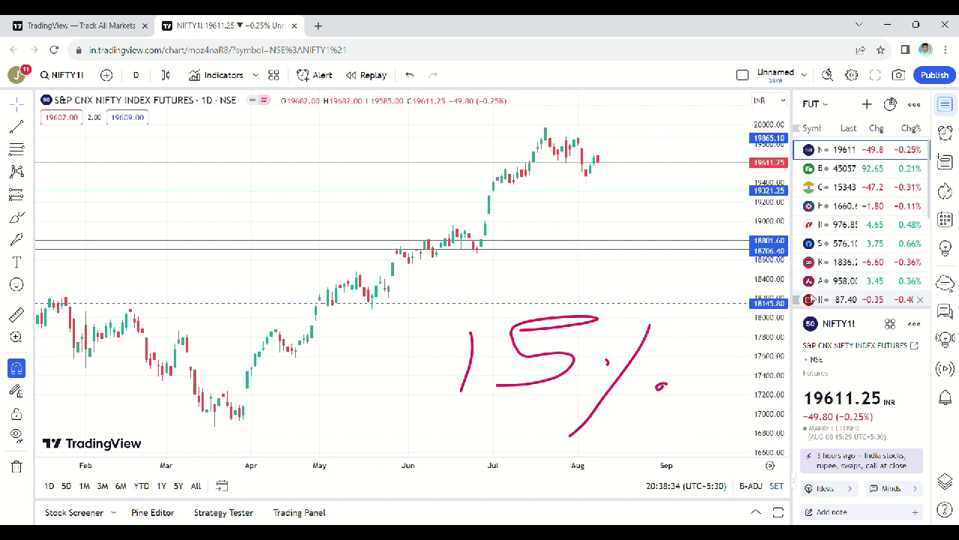
# Step: Scroll down the watchlist and delete the Balkrishna futures row
pyautogui.scroll(-2, 813, 285)
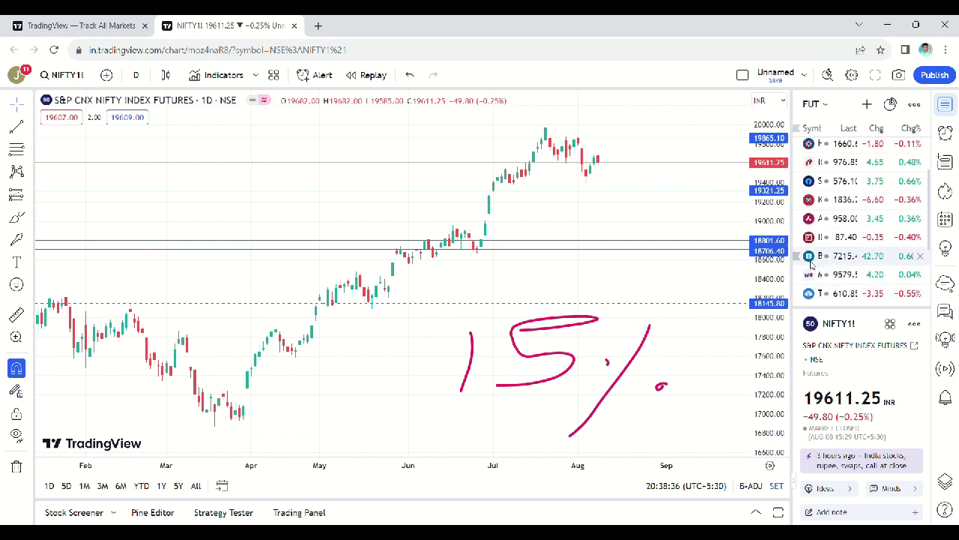
pyautogui.scroll(-1, 813, 293)
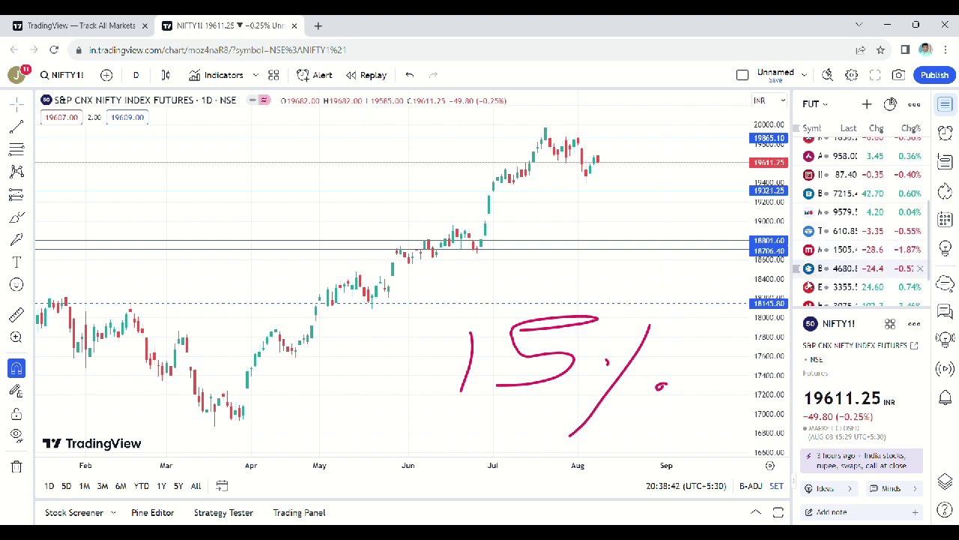
pyautogui.scroll(-1, 809, 293)
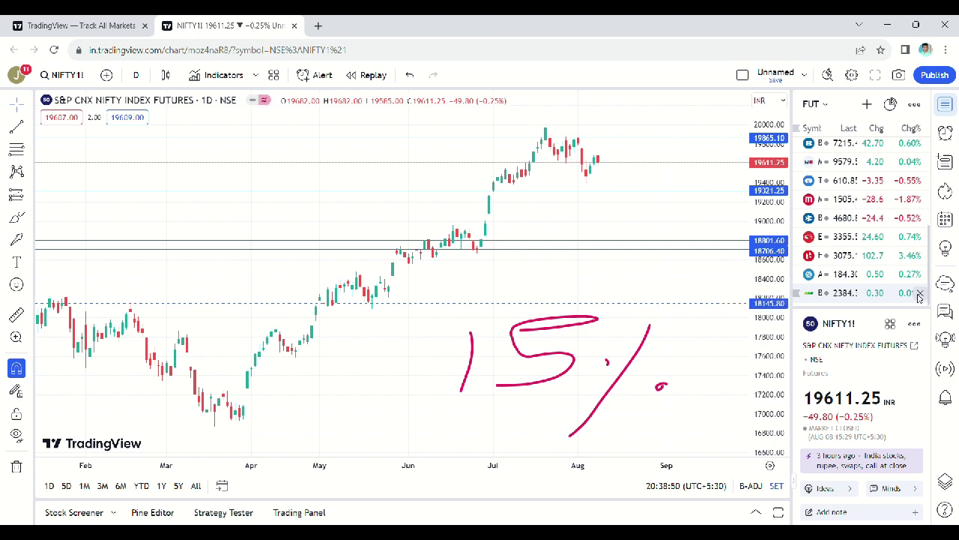
pyautogui.click(919, 297)
# Step: Browse the watchlist further and delete the next Balkrishna futures entry
pyautogui.scroll(1, 847, 232)
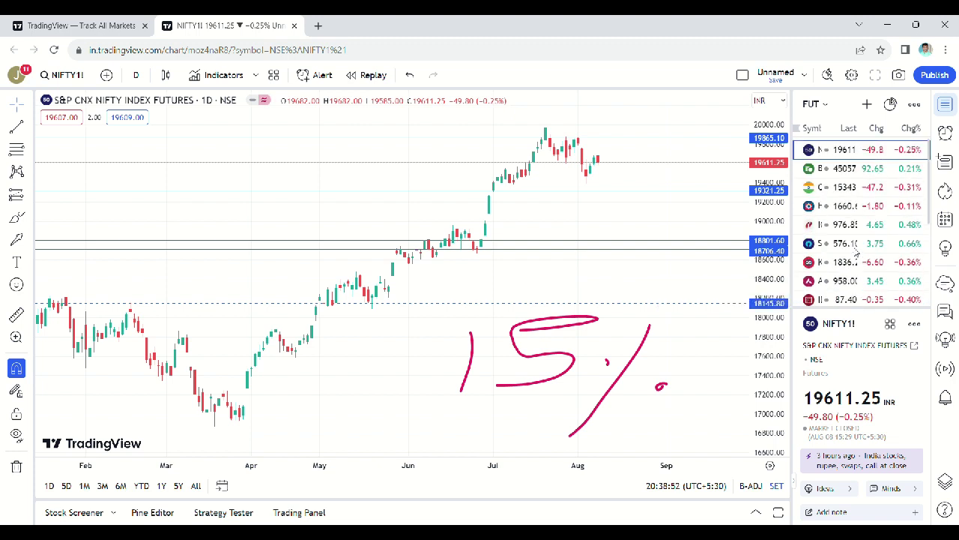
pyautogui.scroll(-1, 852, 219)
pyautogui.scroll(-1, 852, 220)
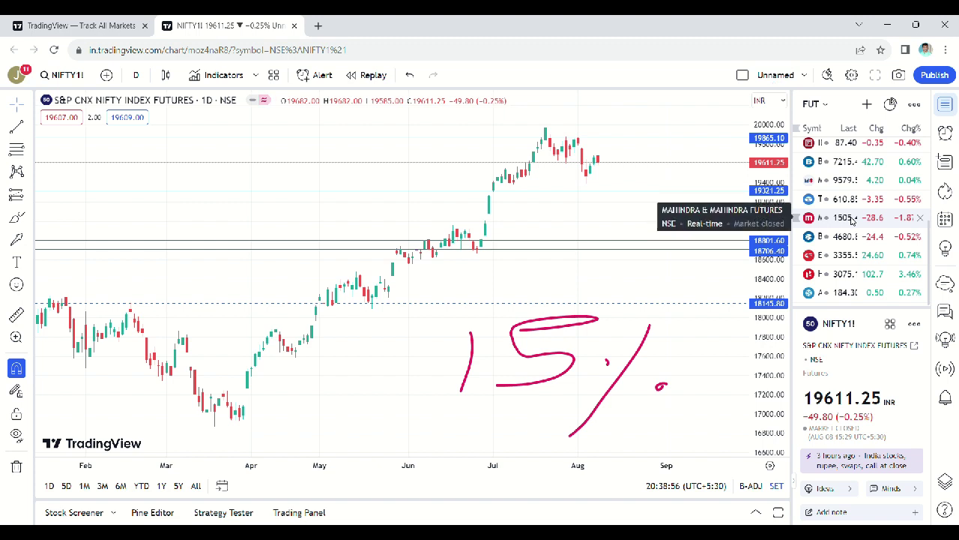
pyautogui.scroll(2, 851, 219)
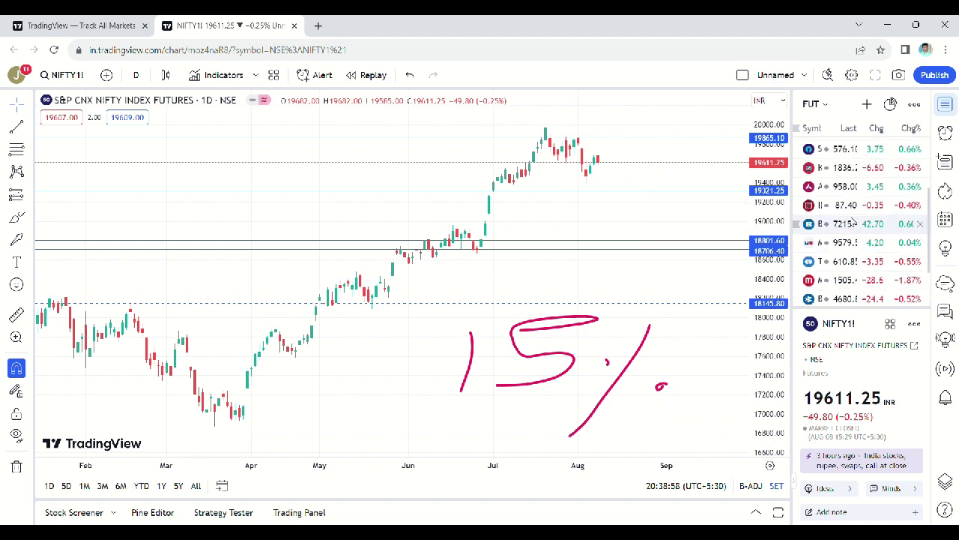
pyautogui.scroll(-3, 852, 222)
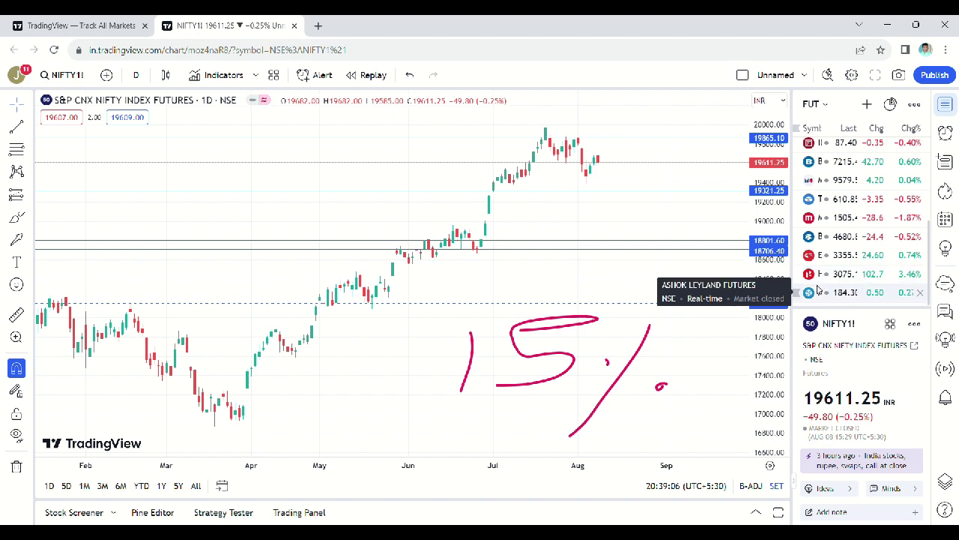
pyautogui.scroll(3, 828, 274)
pyautogui.scroll(-3, 841, 260)
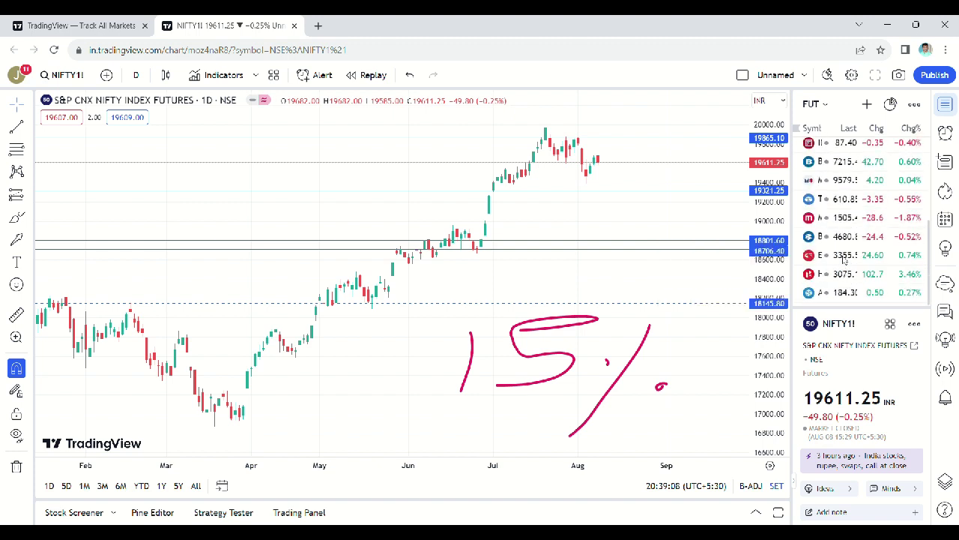
pyautogui.scroll(3, 832, 247)
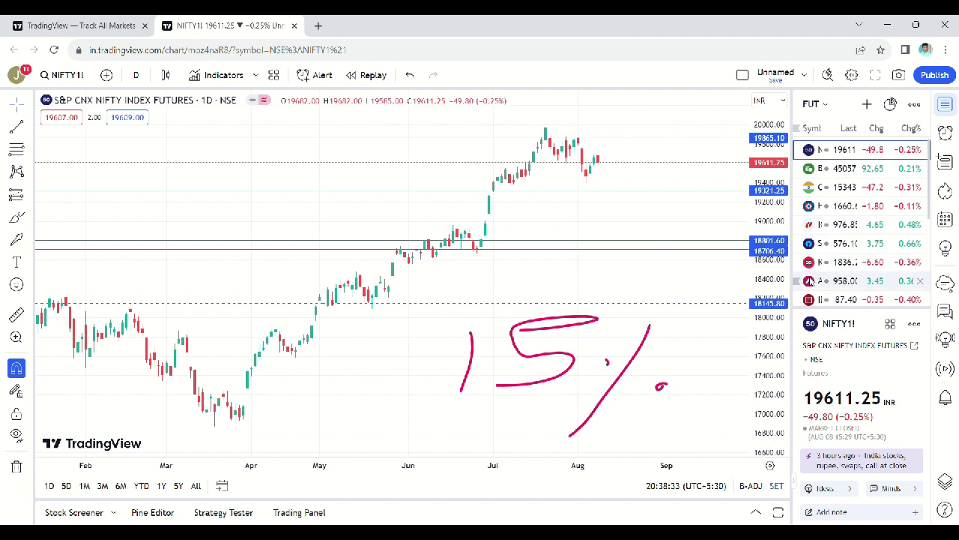
pyautogui.scroll(-3, 811, 279)
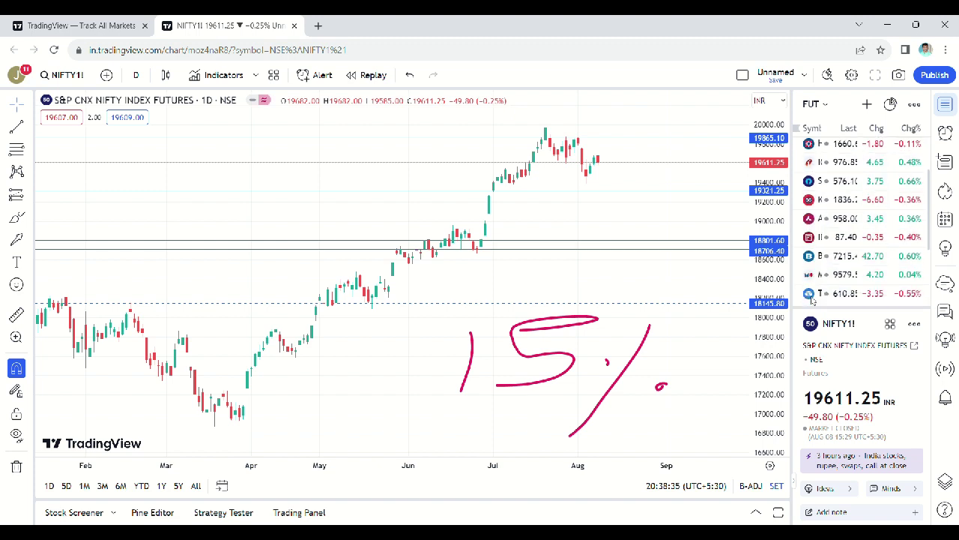
pyautogui.scroll(-3, 814, 284)
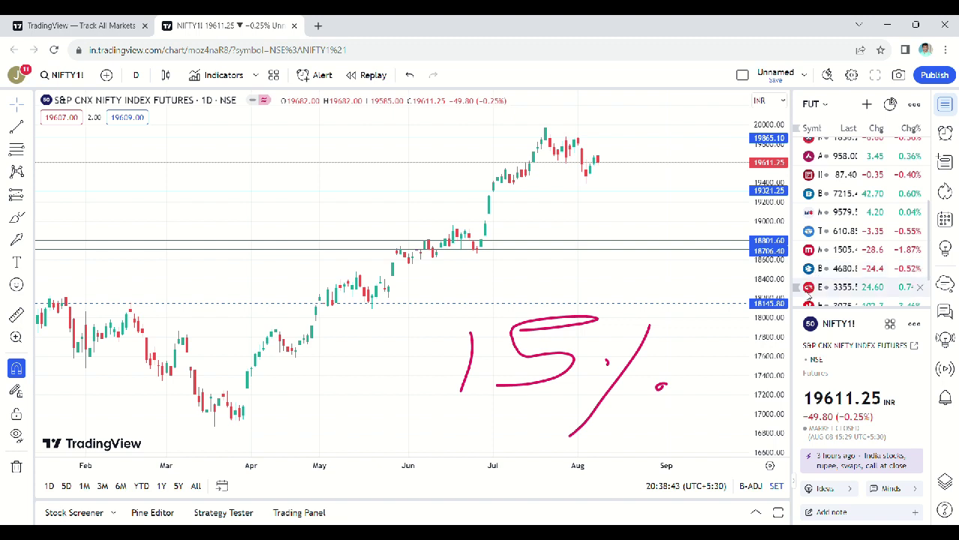
pyautogui.scroll(-1, 809, 298)
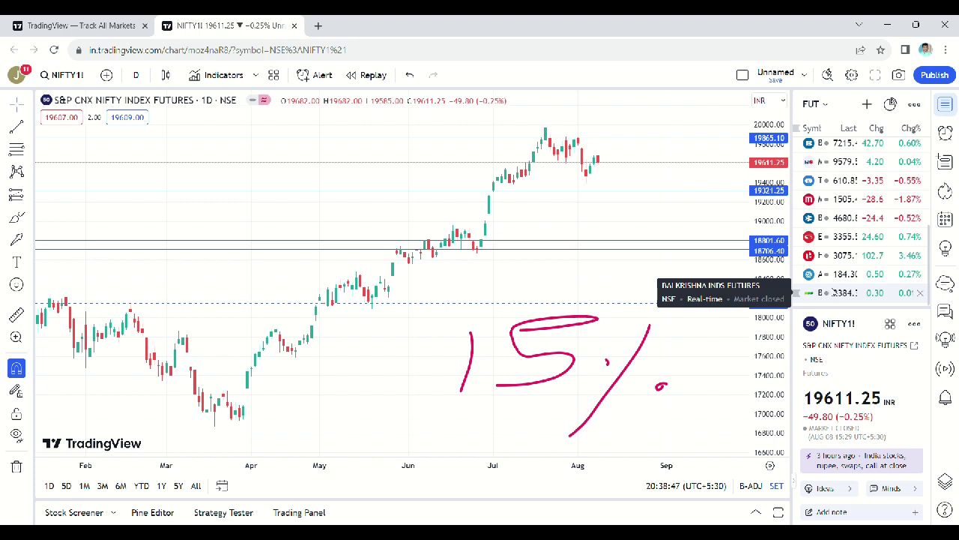
pyautogui.click(919, 297)
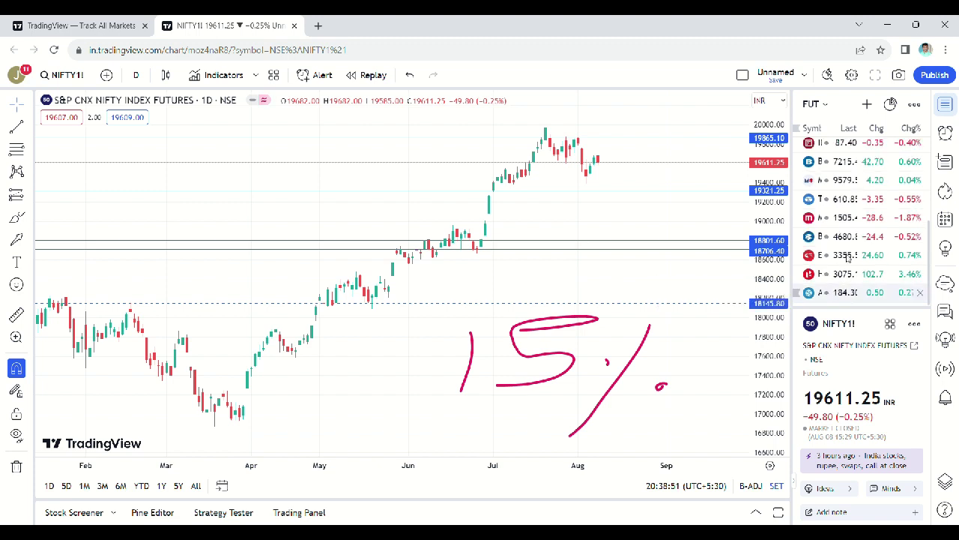
# Step: Nudge the Nifty chart sideways, then load Ashok Leyland futures from the watchlist
pyautogui.scroll(3, 857, 255)
pyautogui.scroll(-3, 852, 221)
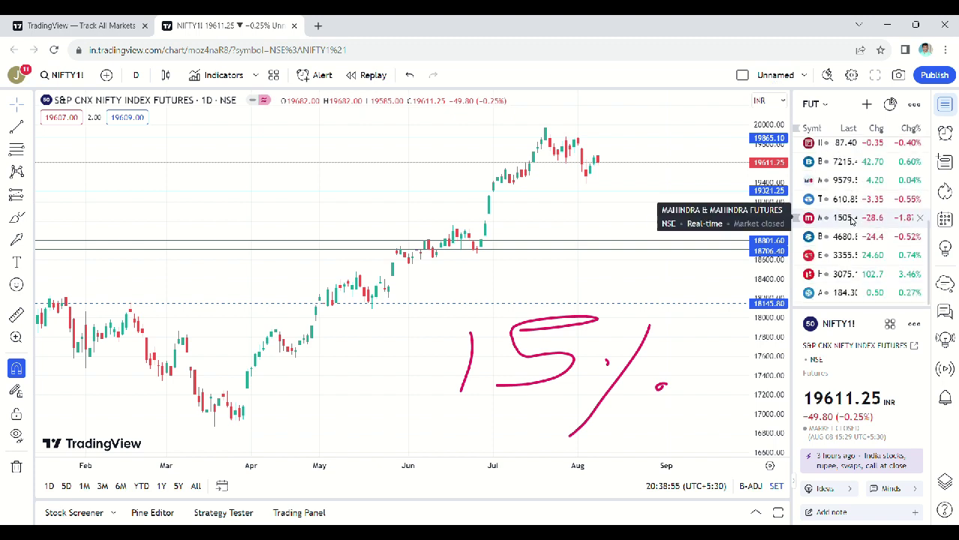
pyautogui.scroll(1, 852, 219)
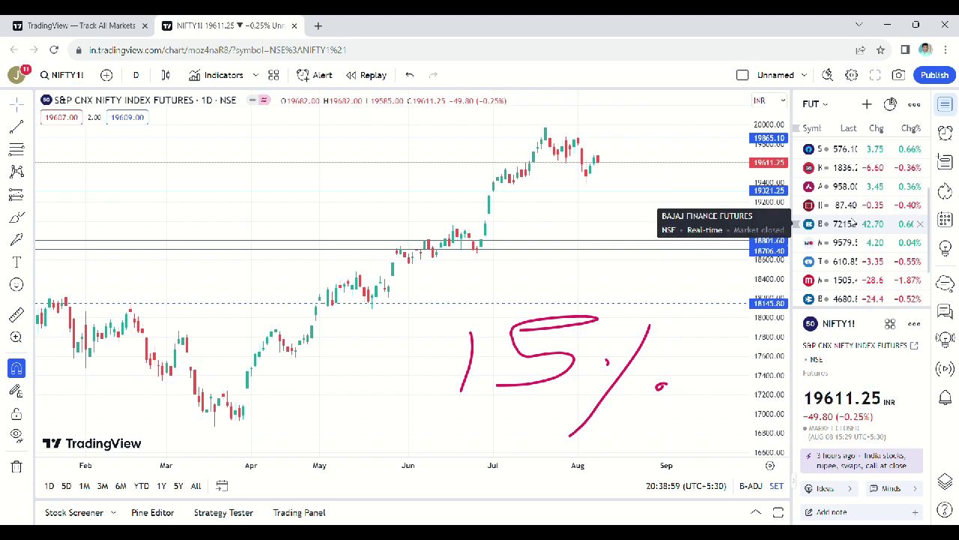
pyautogui.scroll(-1, 853, 222)
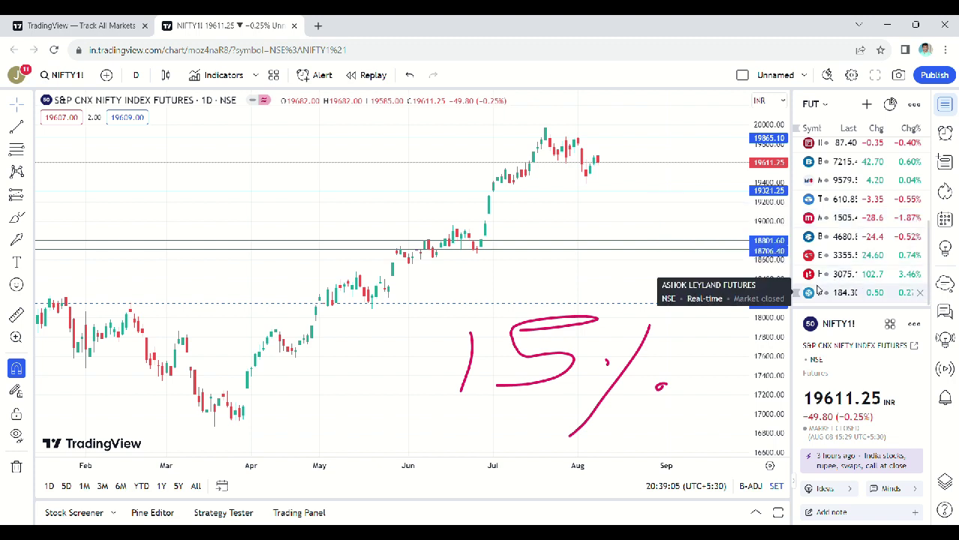
pyautogui.scroll(4, 819, 285)
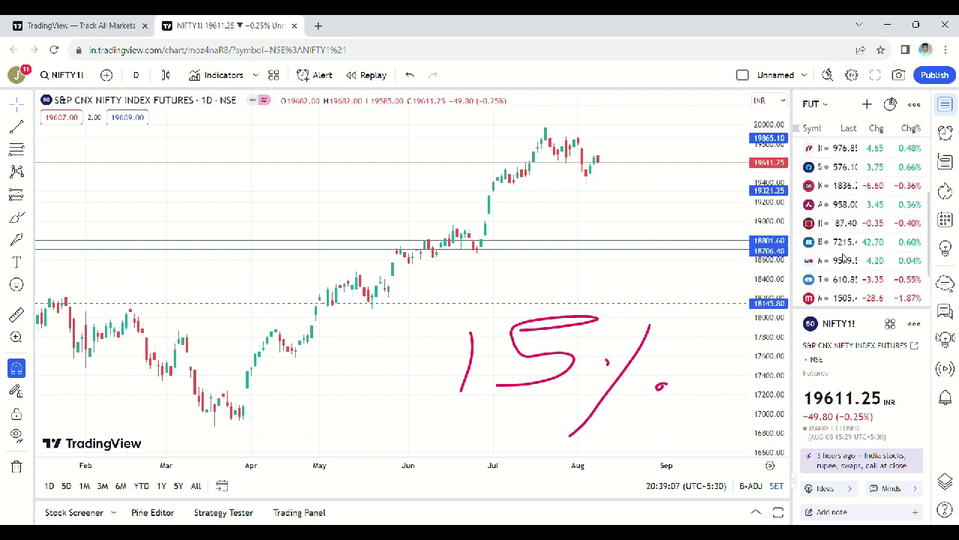
pyautogui.scroll(-4, 818, 255)
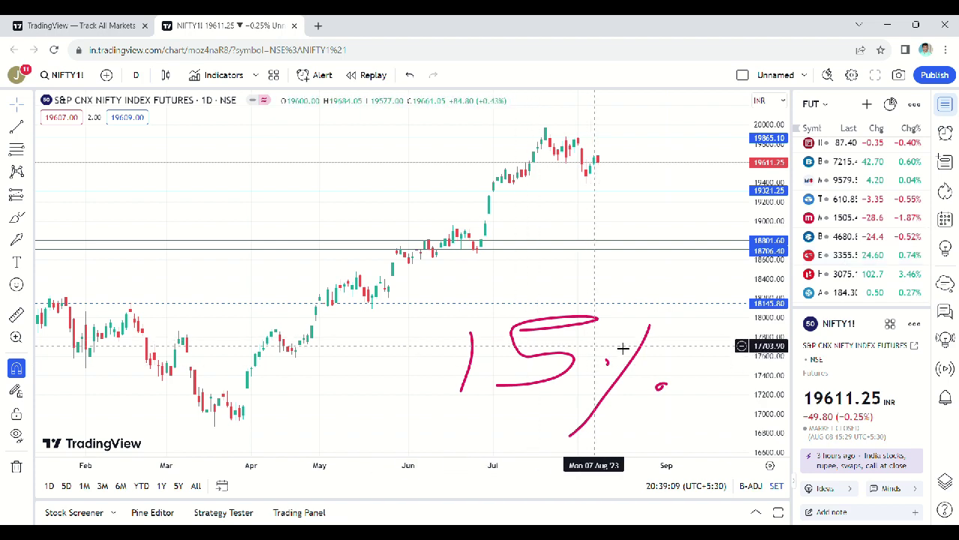
pyautogui.moveTo(694, 361); pyautogui.dragTo(659, 353)
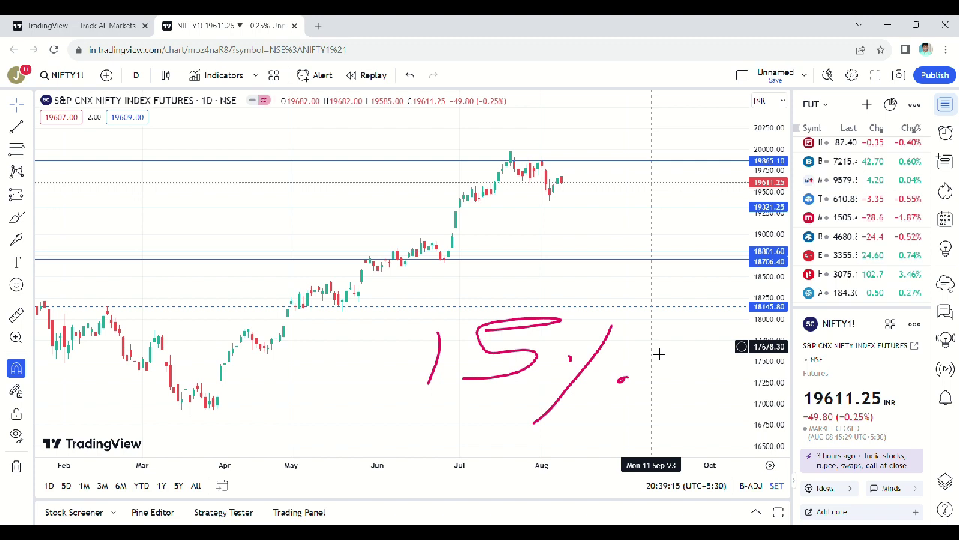
pyautogui.click(841, 292)
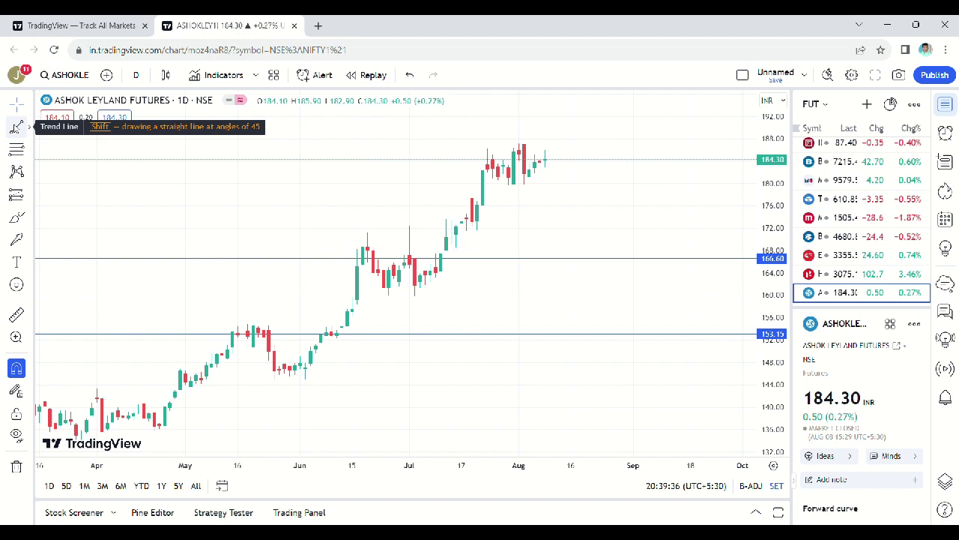
# Step: Apply the BB, RSI & VOL indicator template to the Ashok Leyland chart
pyautogui.click(274, 74)
pyautogui.click(314, 141)
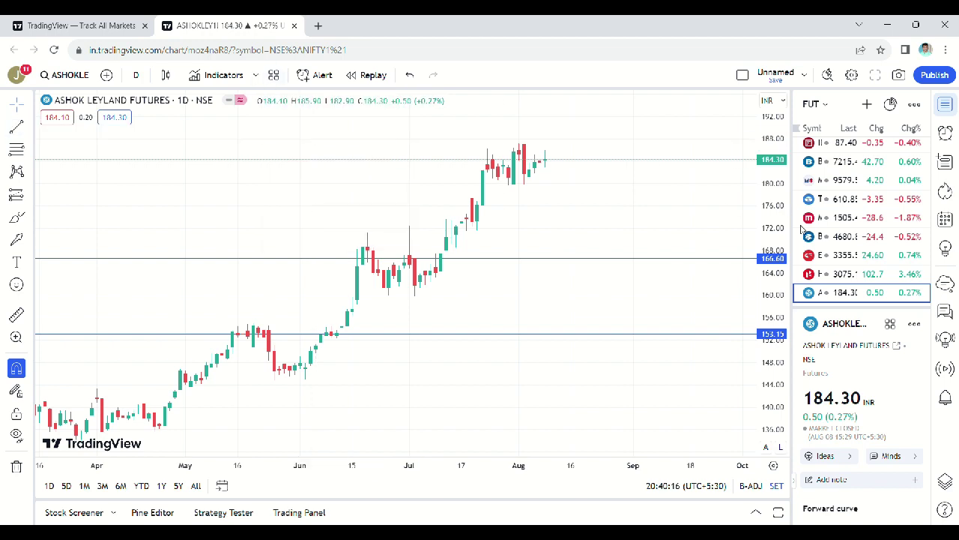
pyautogui.scroll(2, 491, 191)
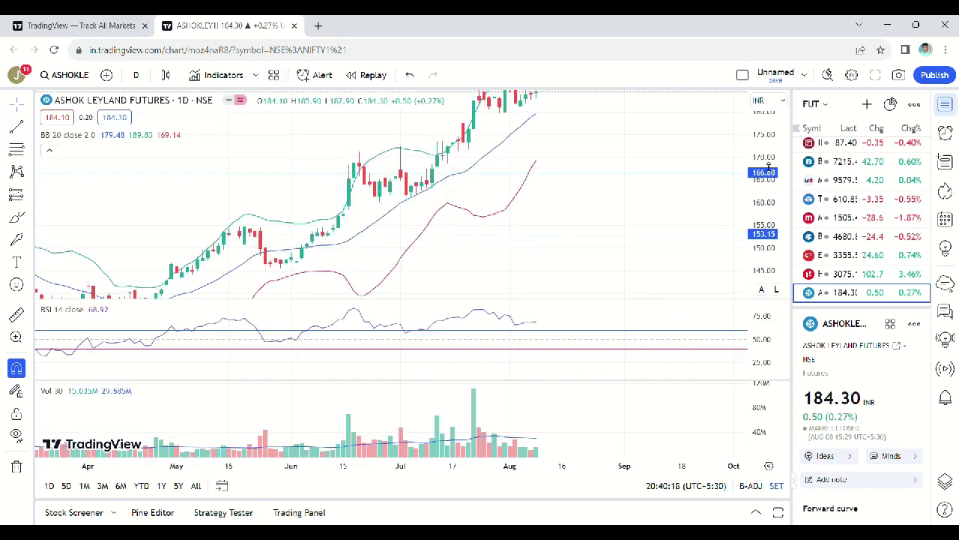
# Step: Draw two near-horizontal lines below the recent highs, near 178 and 173
pyautogui.click(491, 191)
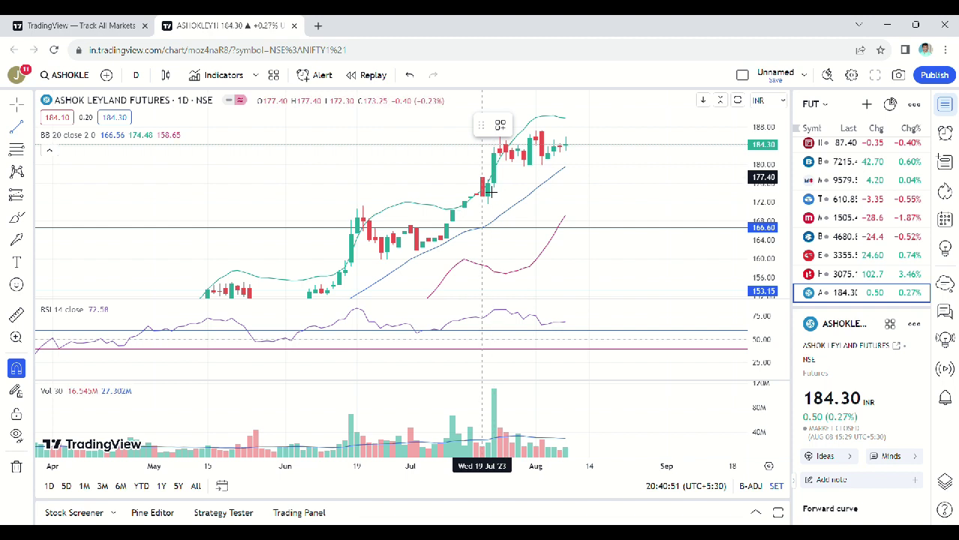
pyautogui.click(639, 172)
pyautogui.click(465, 201)
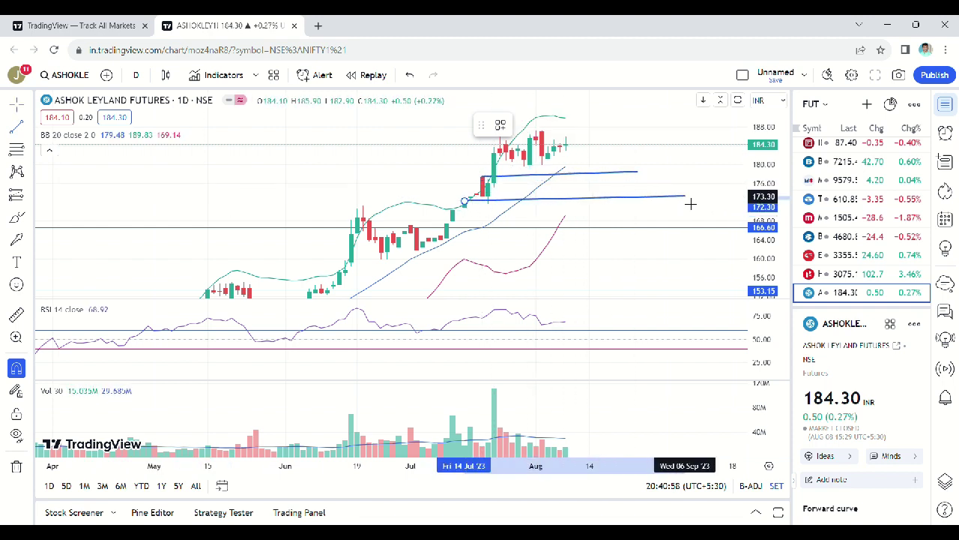
pyautogui.click(690, 203)
# Step: Dismiss the chart context menu and undo the last change with Ctrl+Z
pyautogui.rightClick(694, 170)
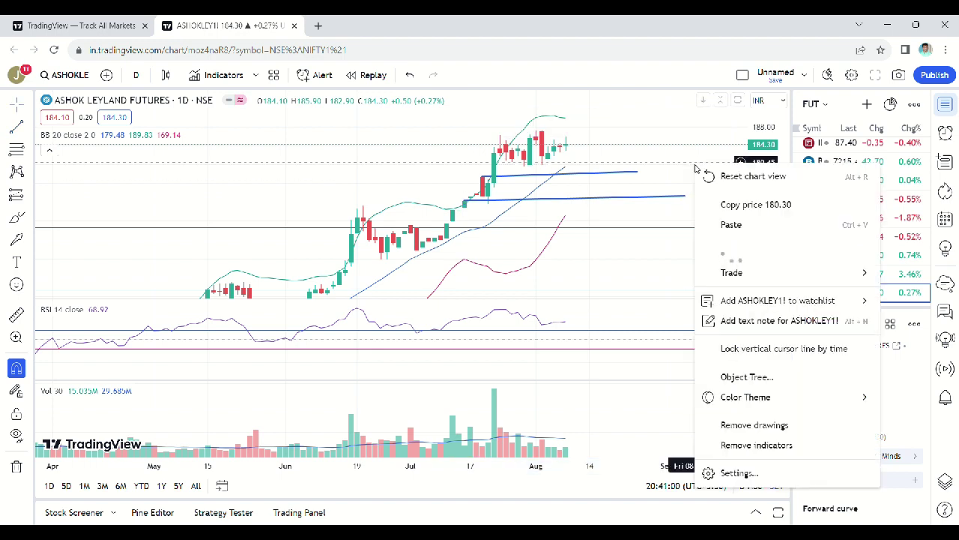
pyautogui.click(676, 176)
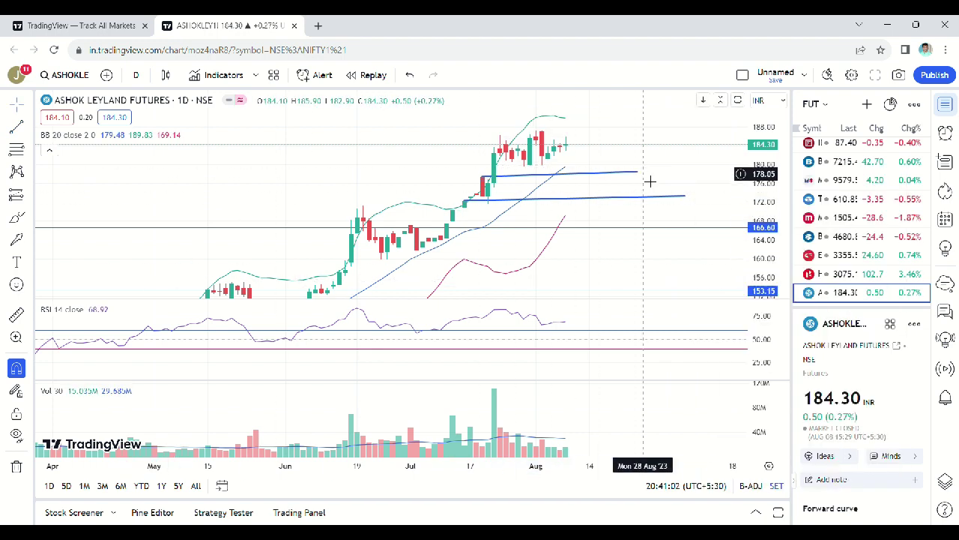
pyautogui.scroll(-1, 642, 172)
pyautogui.hotkey('ctrl', 'z')
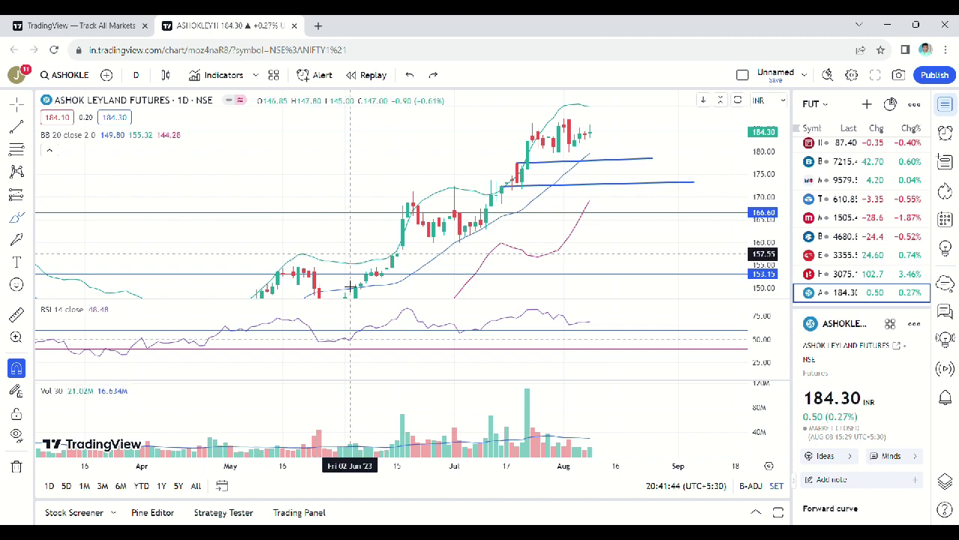
# Step: Brush pink curves over the price swing and around the volume bars, then deselect the RSI arrow
pyautogui.moveTo(352, 297)
pyautogui.mouseDown()
pyautogui.moveTo(468, 236)
pyautogui.moveTo(569, 146)
pyautogui.moveTo(600, 165)
pyautogui.mouseUp()
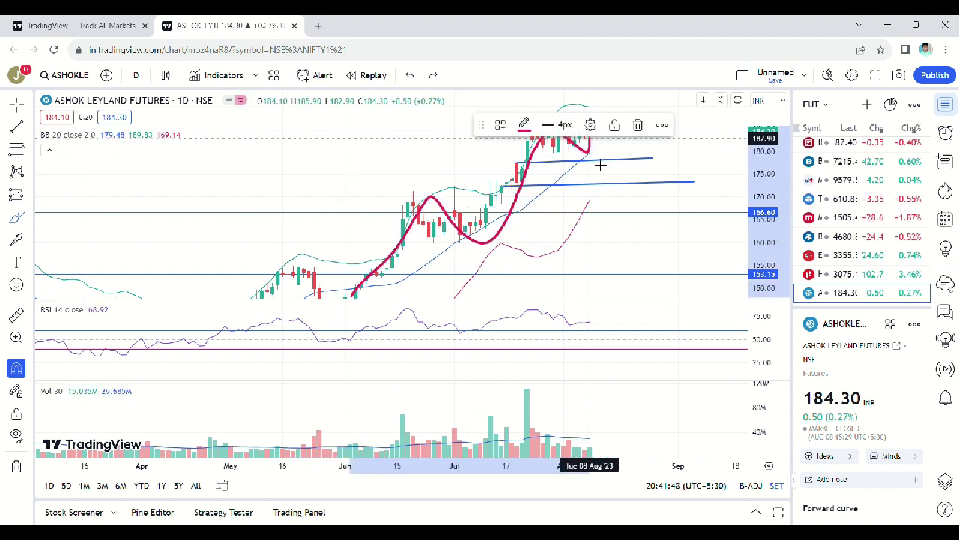
pyautogui.moveTo(448, 387)
pyautogui.mouseDown()
pyautogui.moveTo(380, 409)
pyautogui.moveTo(450, 438)
pyautogui.moveTo(495, 405)
pyautogui.moveTo(446, 442)
pyautogui.moveTo(541, 431)
pyautogui.moveTo(532, 424)
pyautogui.mouseUp()
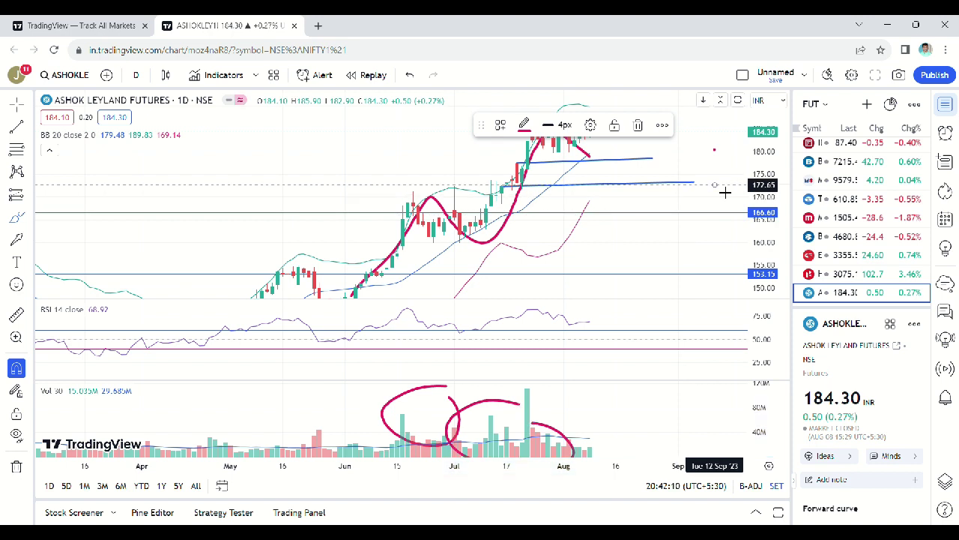
pyautogui.click(707, 145)
pyautogui.scroll(2, 707, 145)
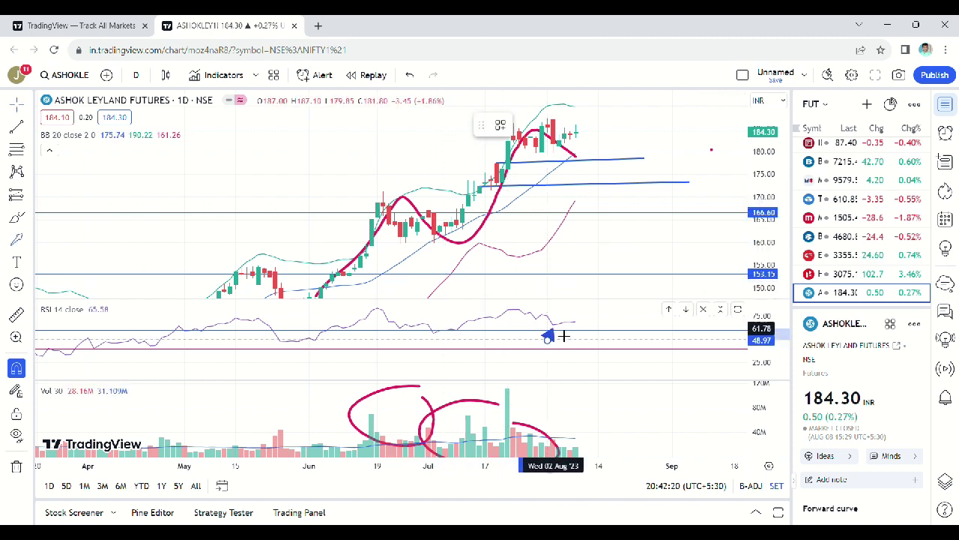
pyautogui.click(613, 273)
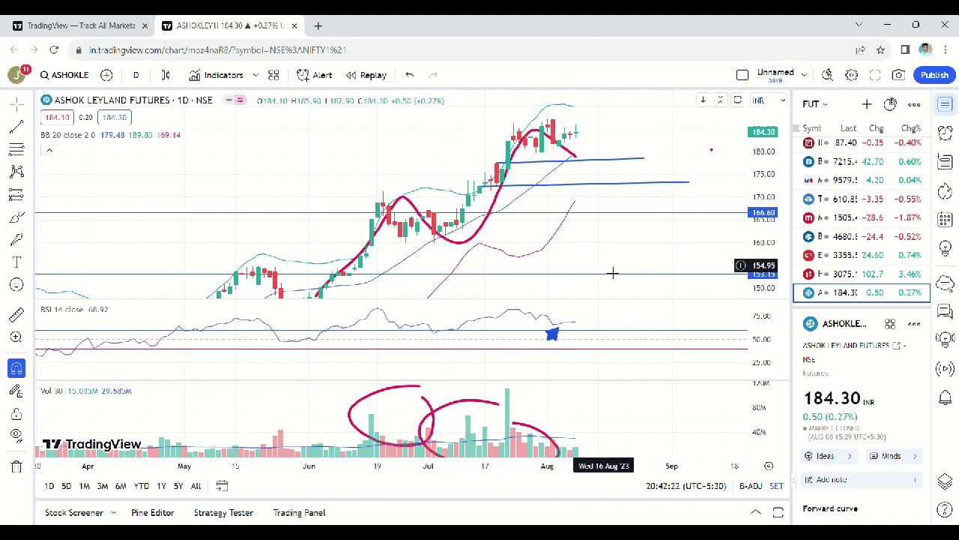
pyautogui.click(599, 212)
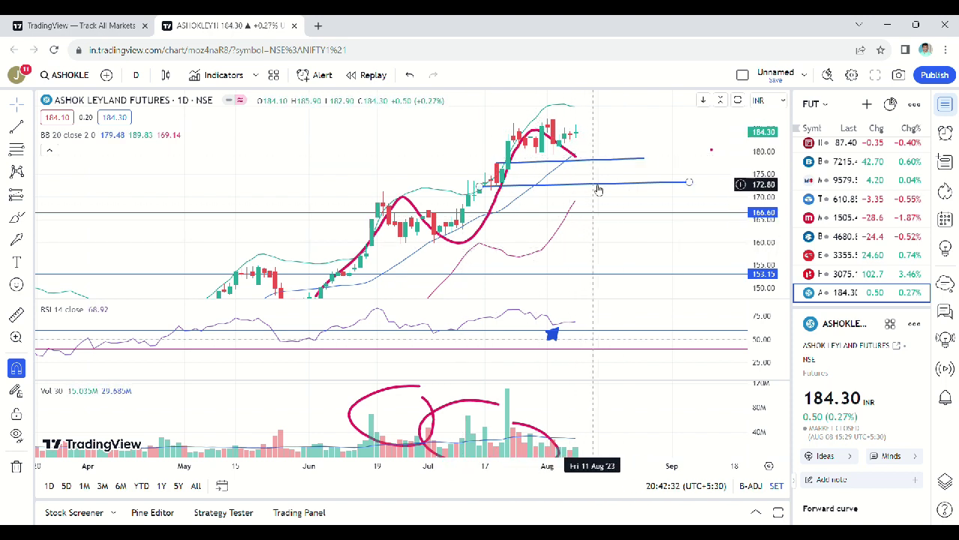
pyautogui.moveTo(690, 167)
pyautogui.mouseDown()
pyautogui.moveTo(697, 136)
pyautogui.moveTo(689, 150)
pyautogui.mouseUp()
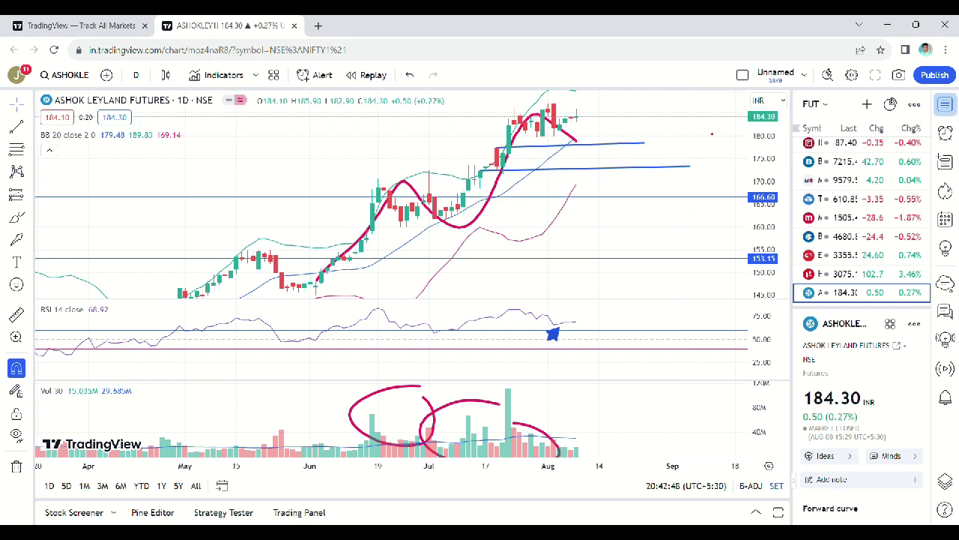
# Step: Hide the watchlist and apply the Clear template to remove Bollinger Bands, RSI and Volume
pyautogui.click(945, 105)
pyautogui.scroll(3, 885, 196)
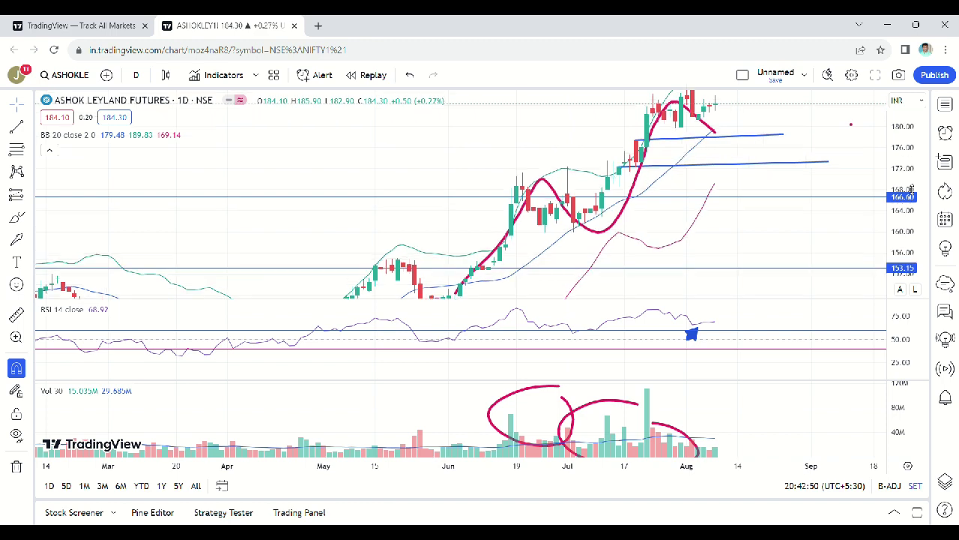
pyautogui.click(273, 75)
pyautogui.click(284, 186)
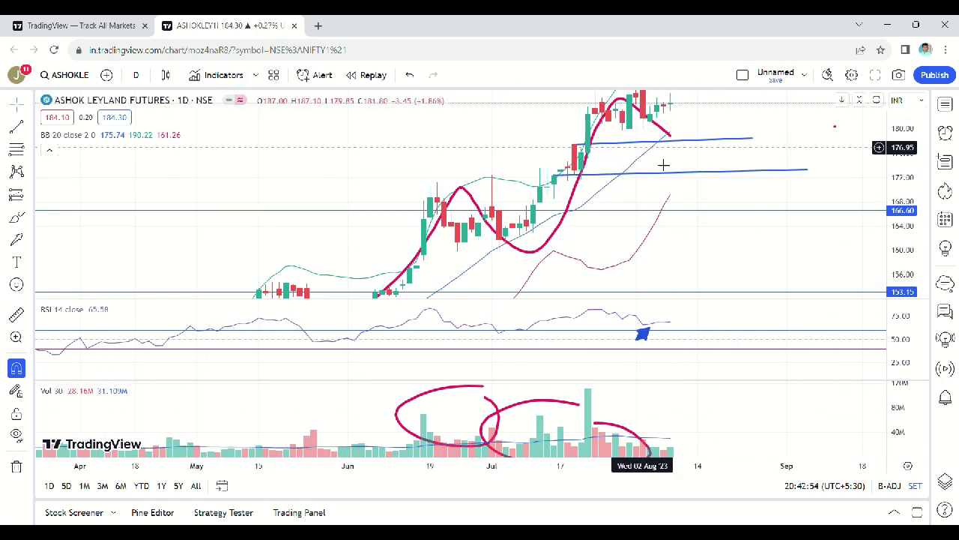
pyautogui.scroll(1, 689, 236)
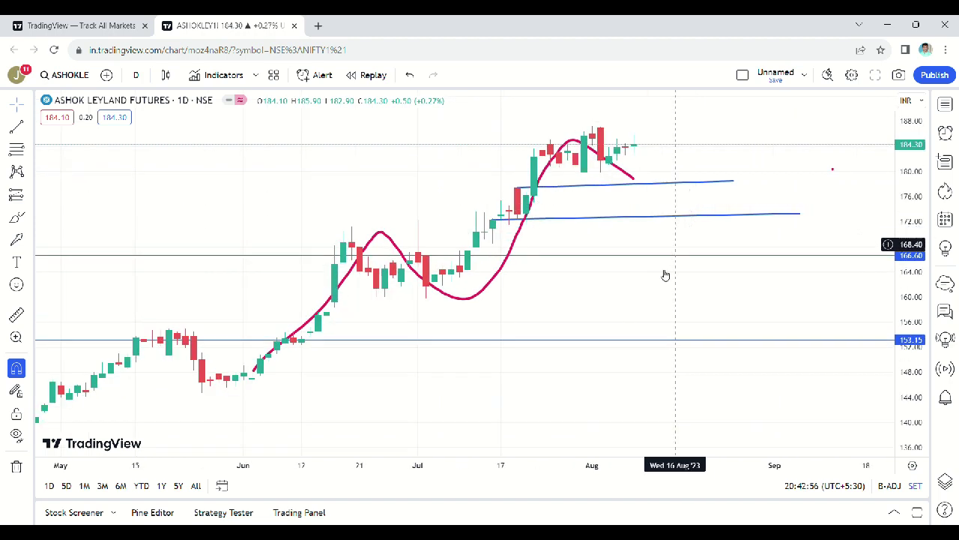
pyautogui.scroll(2, 633, 328)
pyautogui.moveTo(621, 333); pyautogui.dragTo(619, 334)
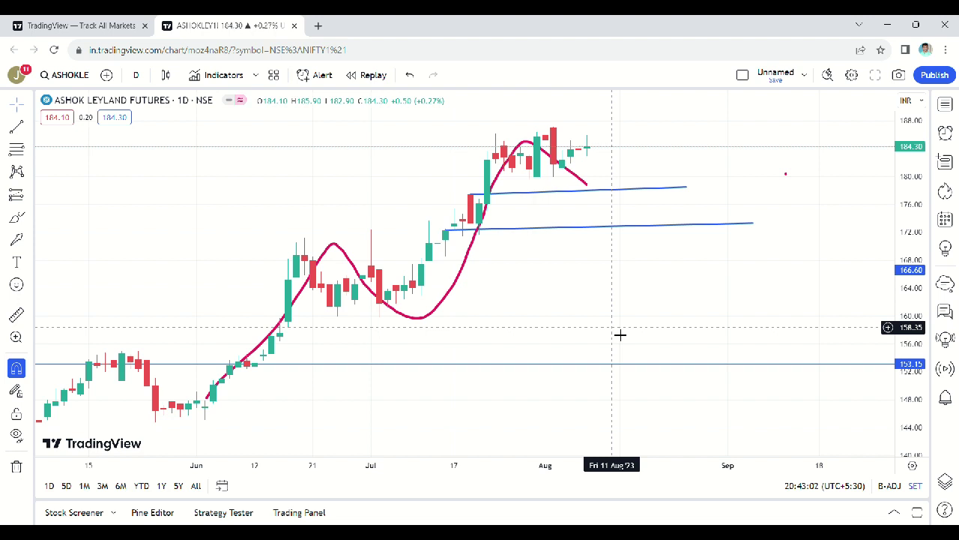
pyautogui.click(31, 129)
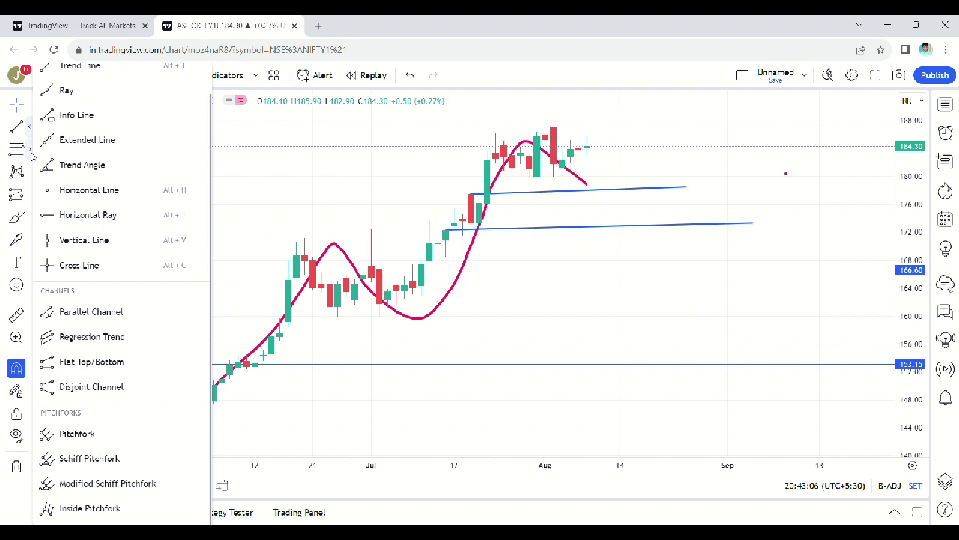
pyautogui.click(31, 149)
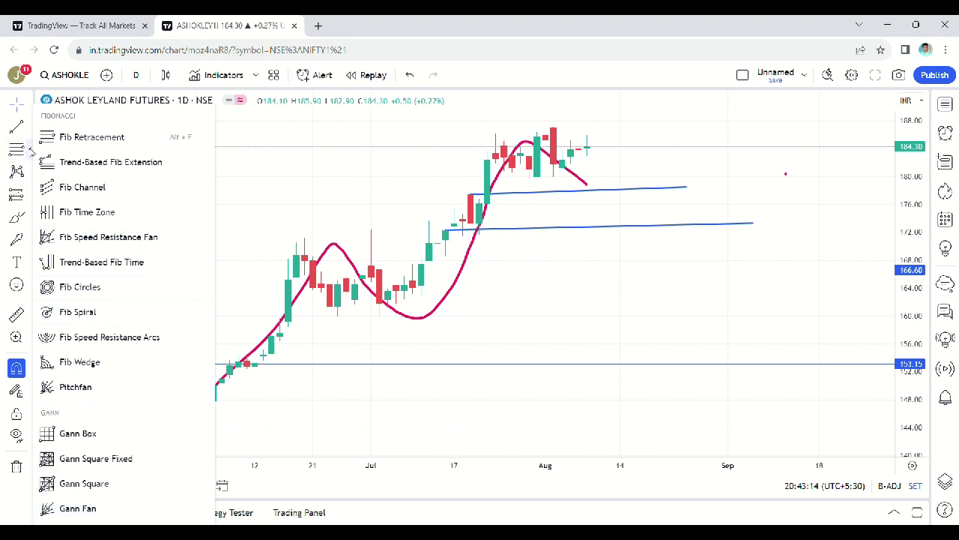
pyautogui.click(30, 149)
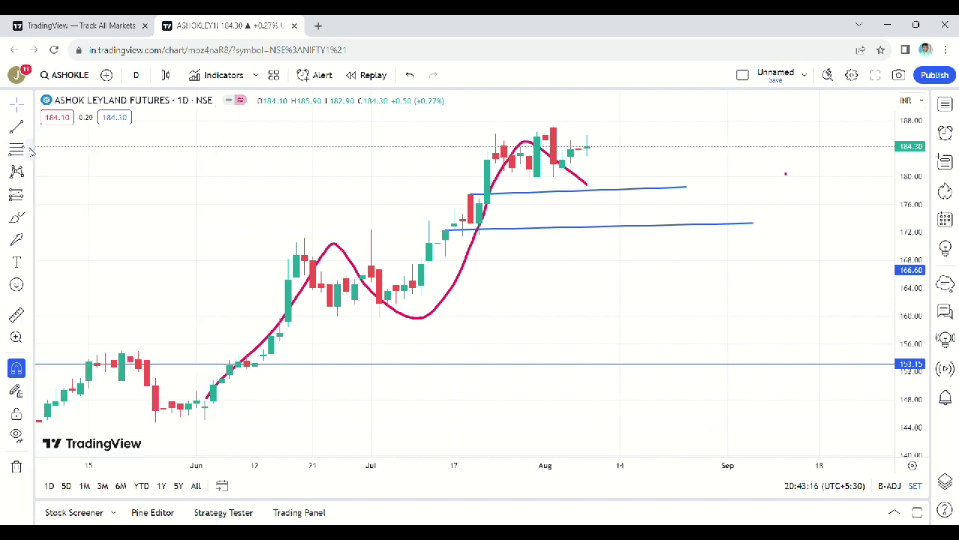